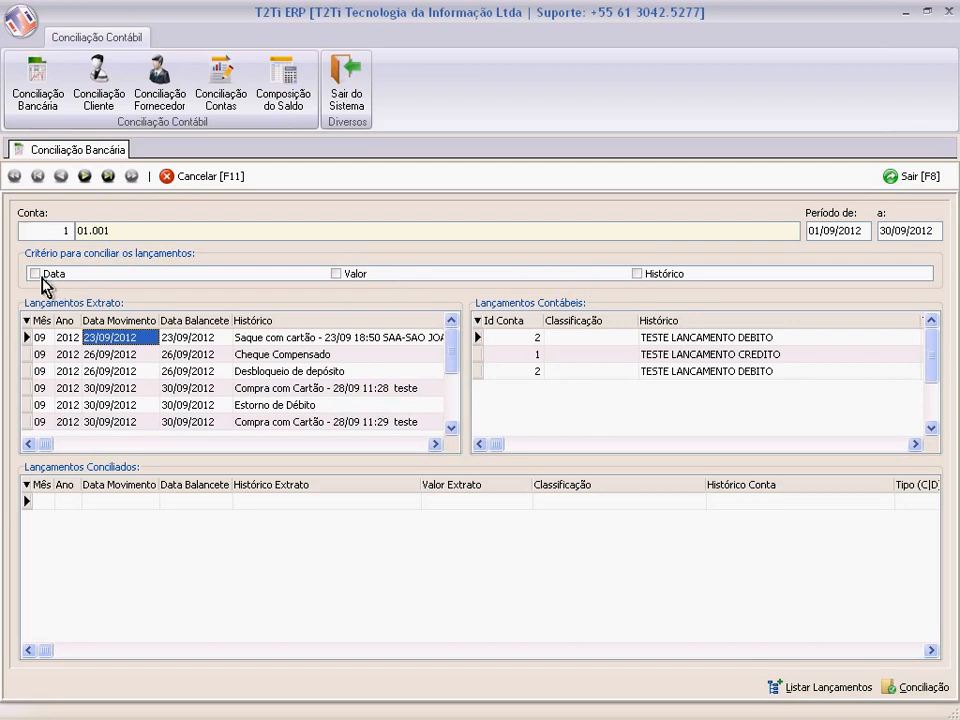
- Enable Data, Valor and Histórico as the criteria for reconciling the bank statement entries
left_click(33, 274)
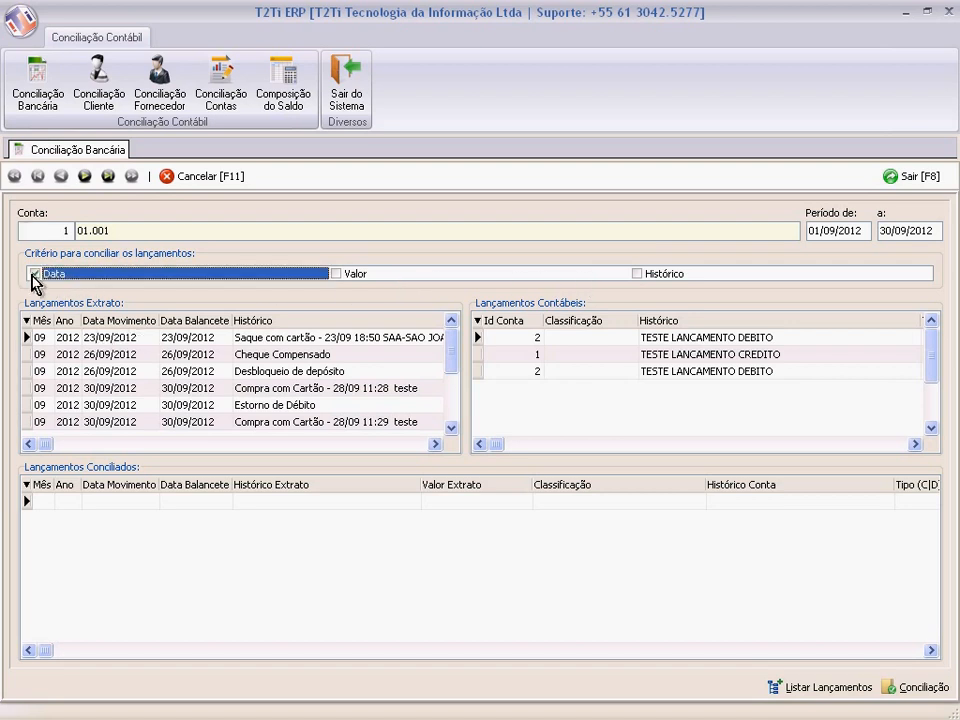
left_click(335, 274)
left_click(637, 274)
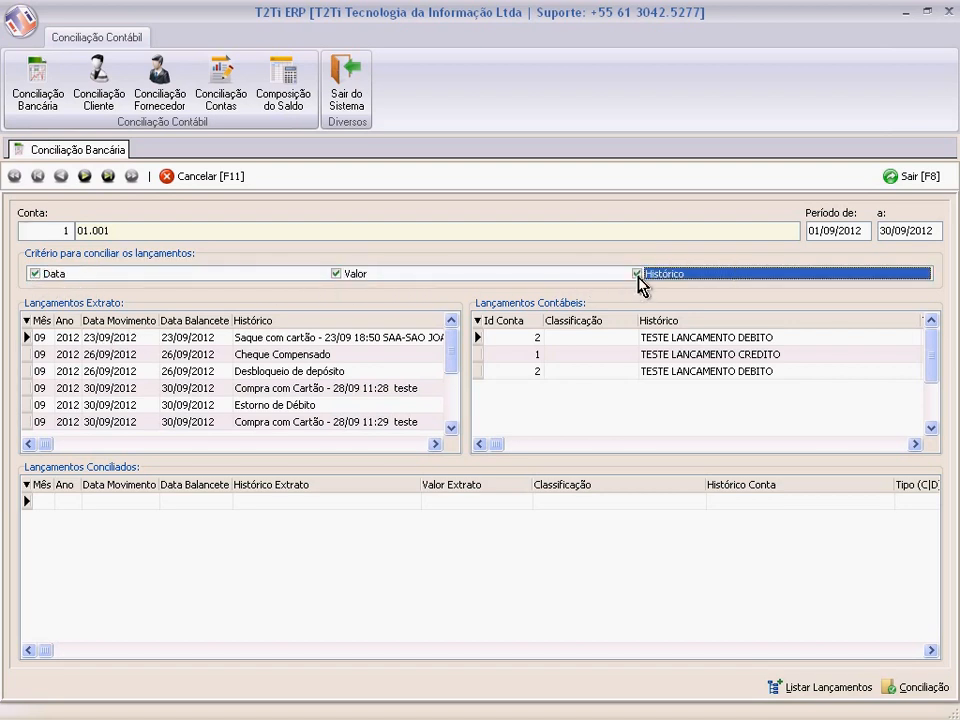
left_click(35, 276)
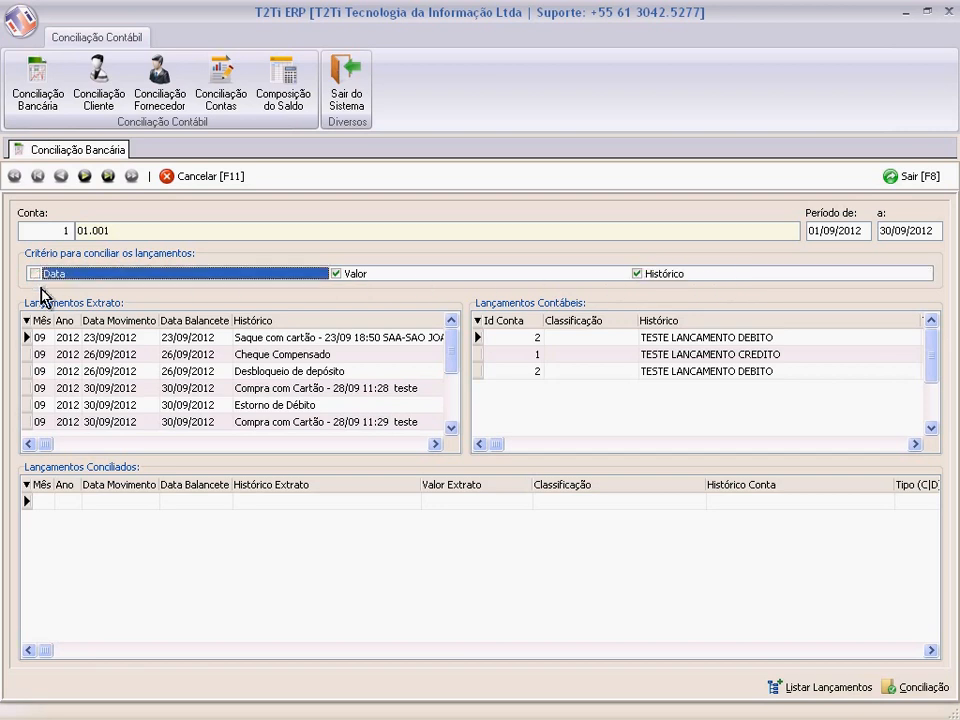
left_click(340, 277)
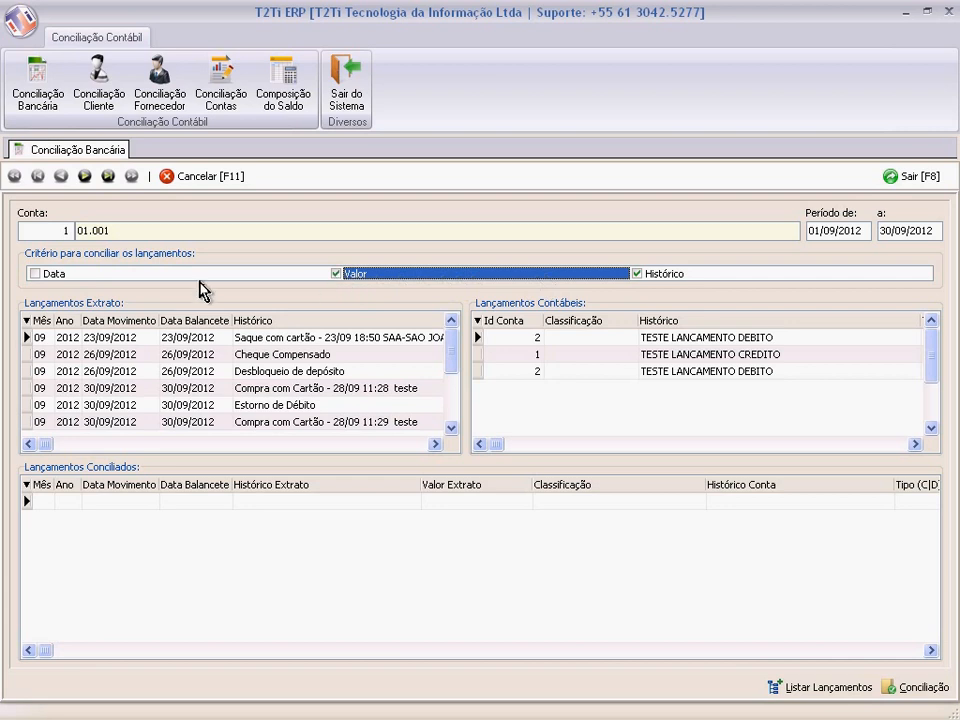
left_click(34, 274)
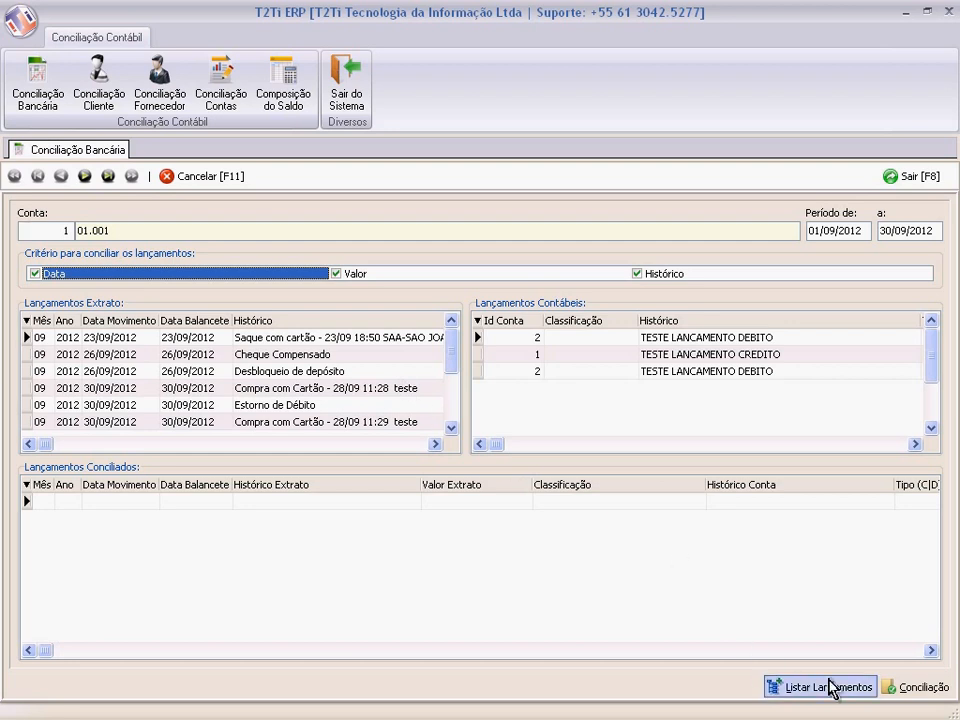
- Reconcile the bank statement with the accounting entries, check the reconciled and statement entries, and leave the account record
left_click(913, 688)
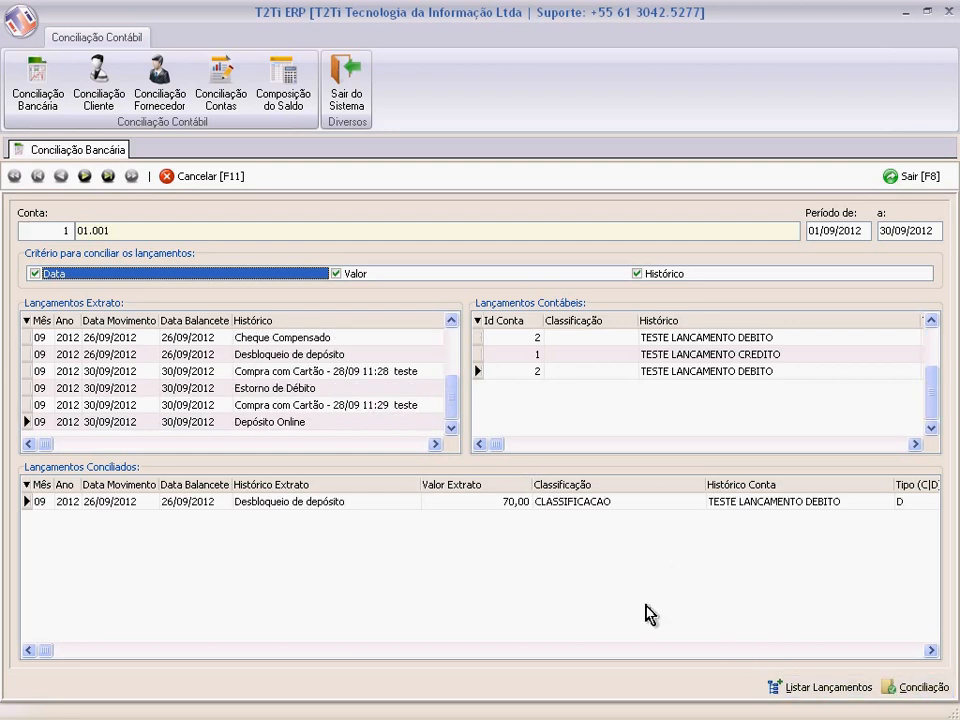
left_click(350, 506)
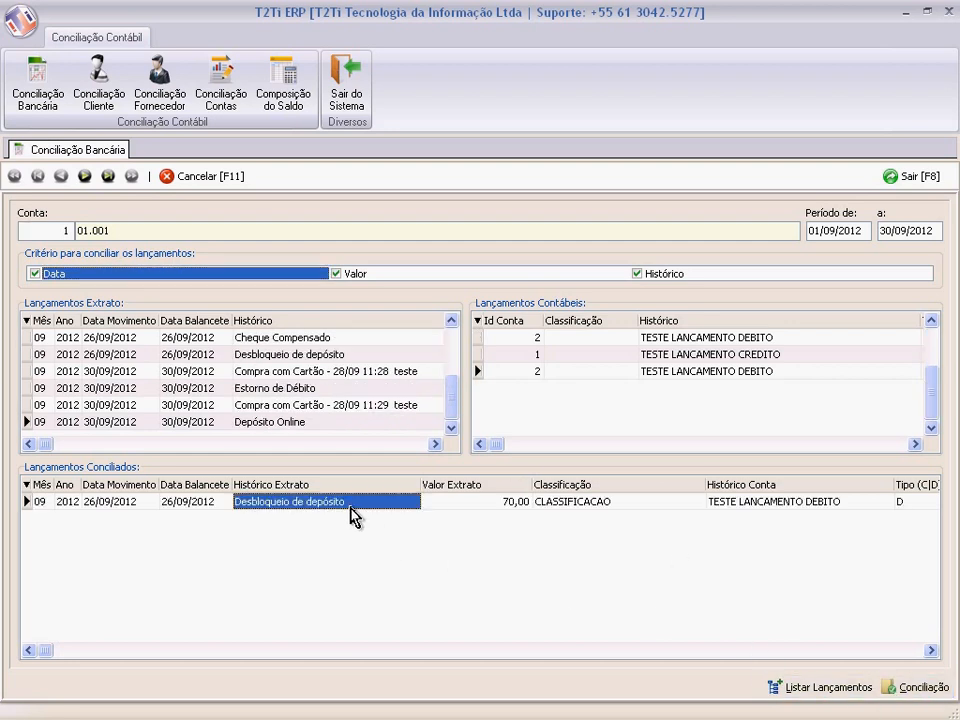
left_click_drag(454, 412, 456, 339)
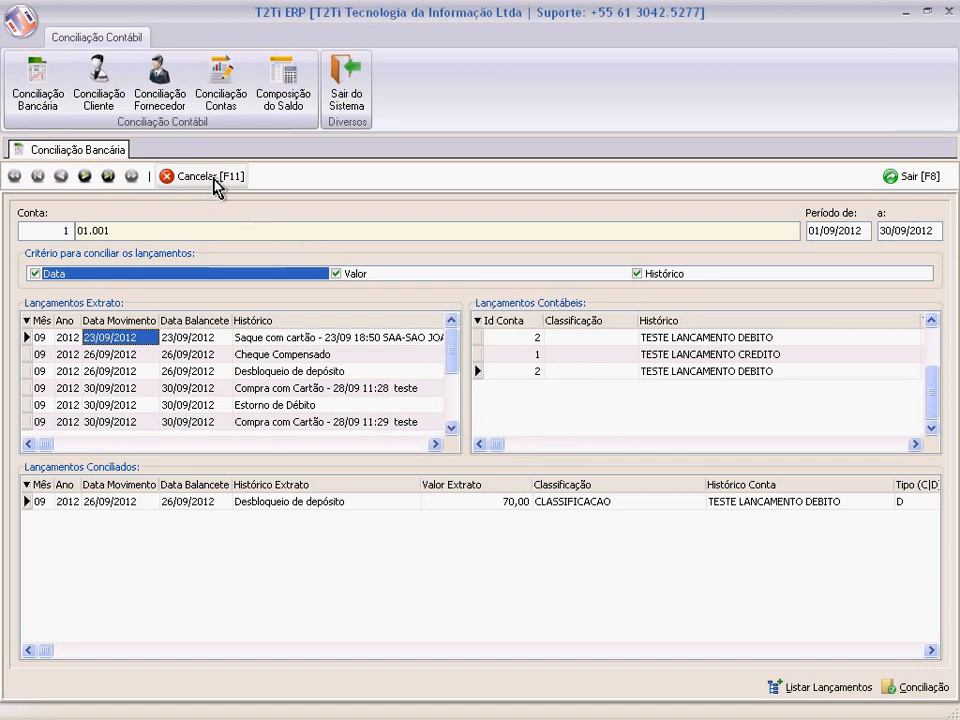
left_click(215, 187)
- Open the client reconciliation for TESTE PESSOA FISICA and list the entries for the period 01/09/2012 to 01/09/2012
left_click(112, 108)
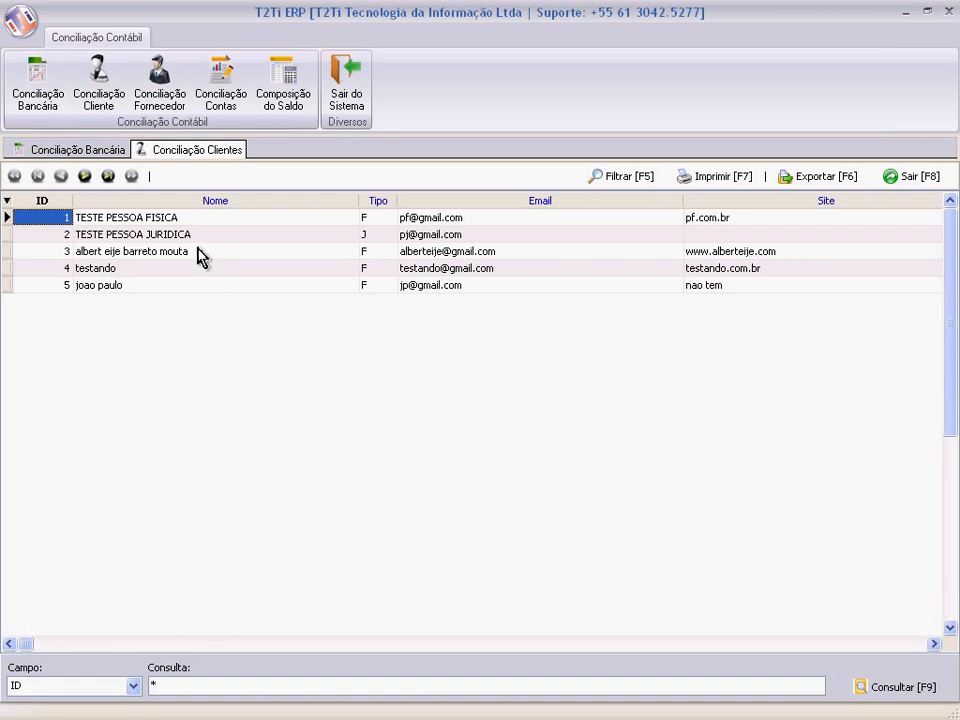
double_click(186, 219)
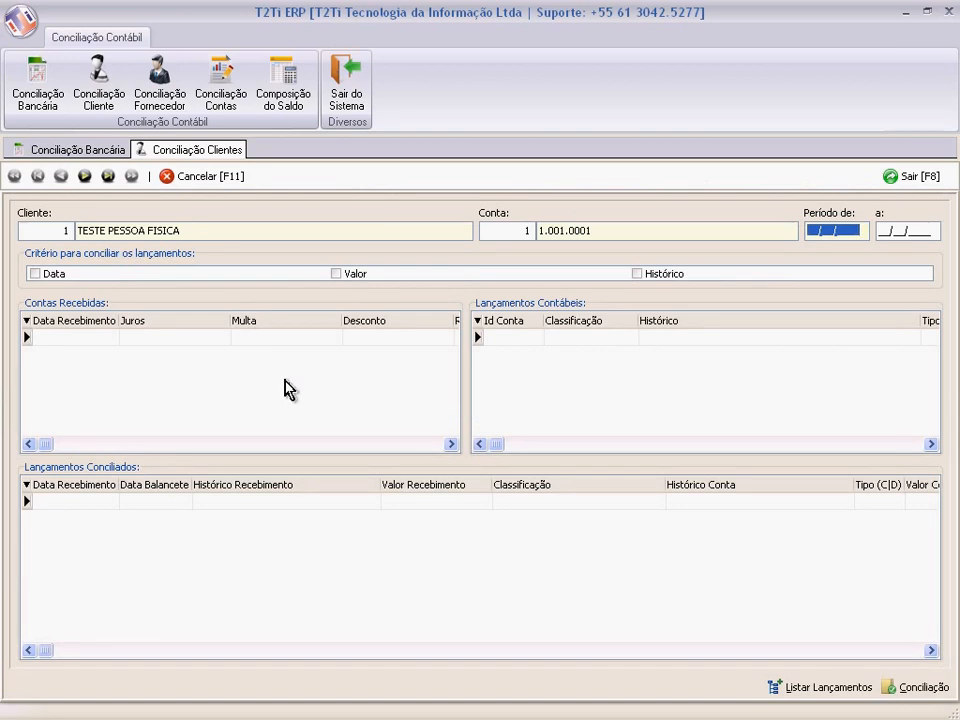
type("0")
key("Tab")
type("01")
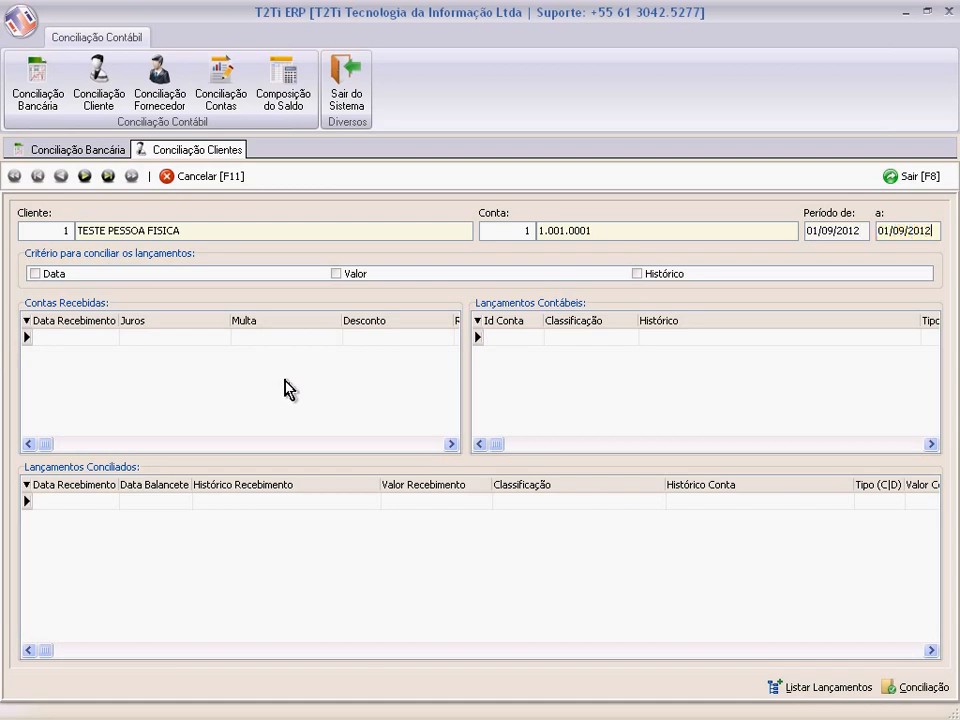
left_click(788, 690)
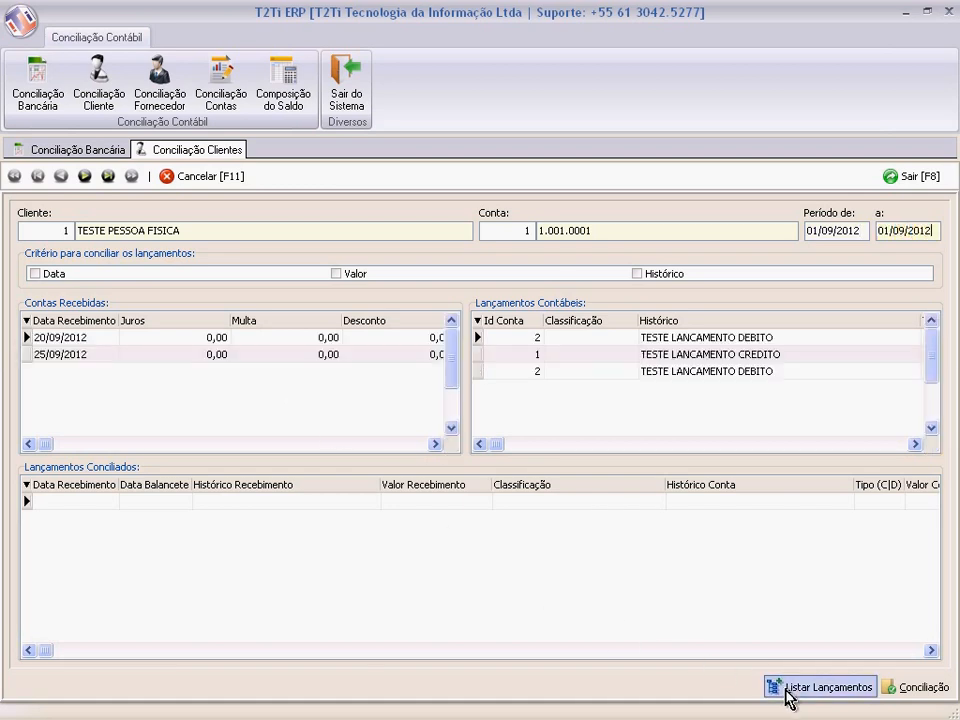
- Reconcile the client's received accounts with the accounting entries by Data, Valor and Histórico, and leave the client record
left_click(86, 355)
left_click(88, 338)
left_click(86, 352)
left_click(84, 339)
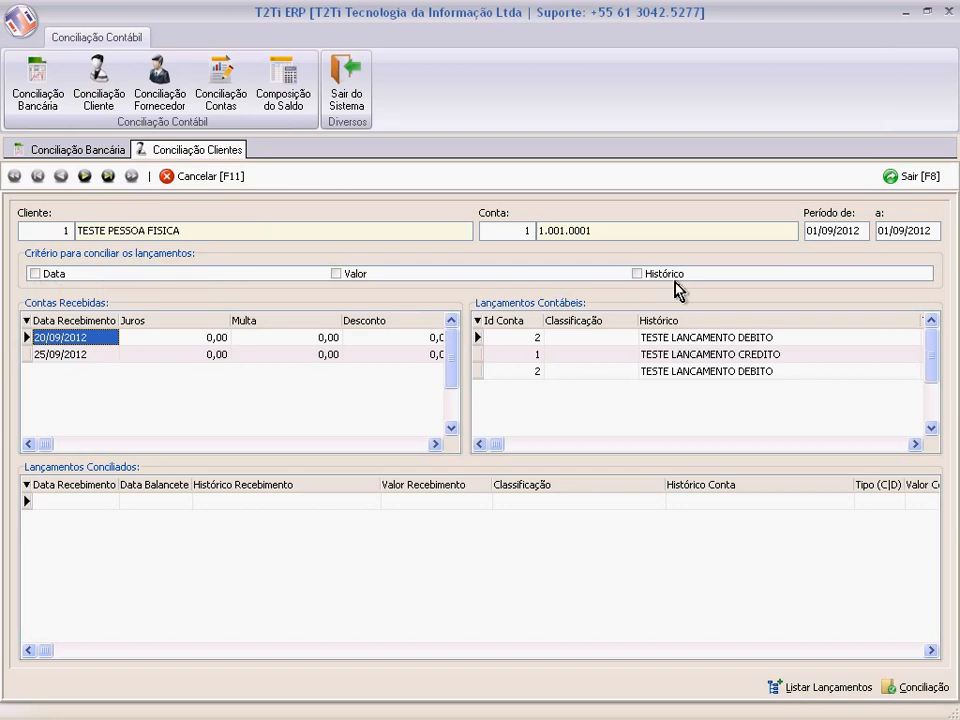
left_click(40, 278)
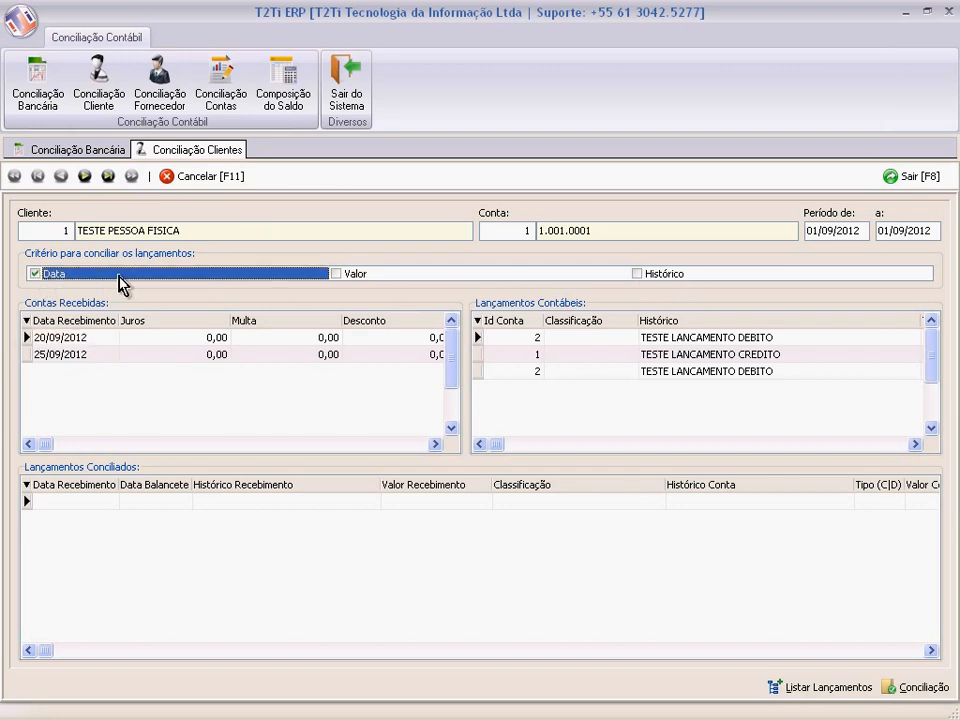
left_click(350, 280)
left_click(637, 274)
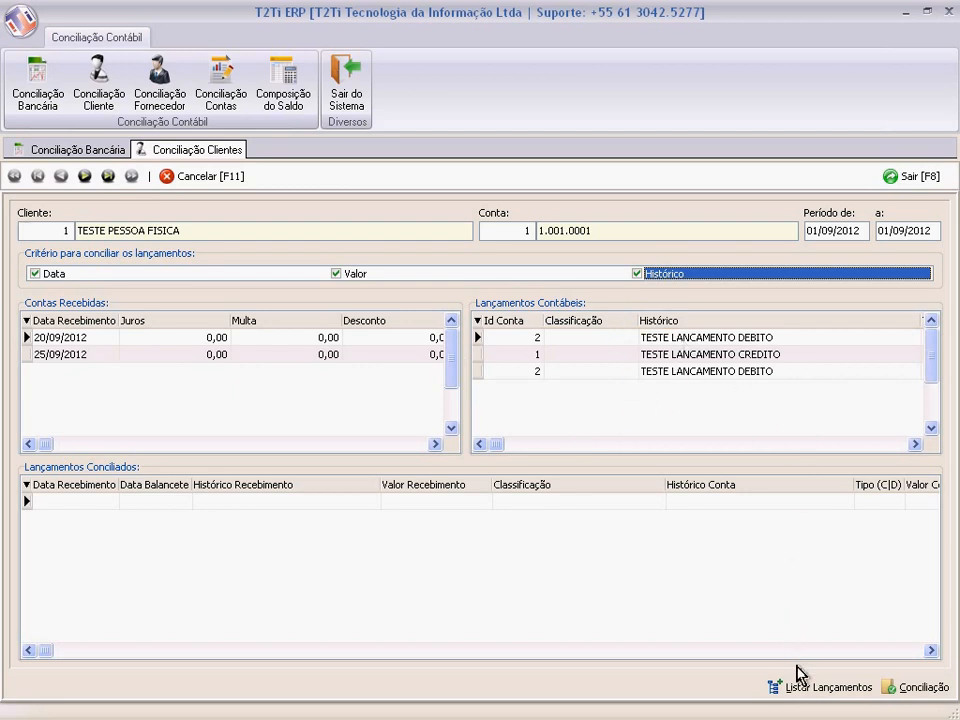
left_click(897, 692)
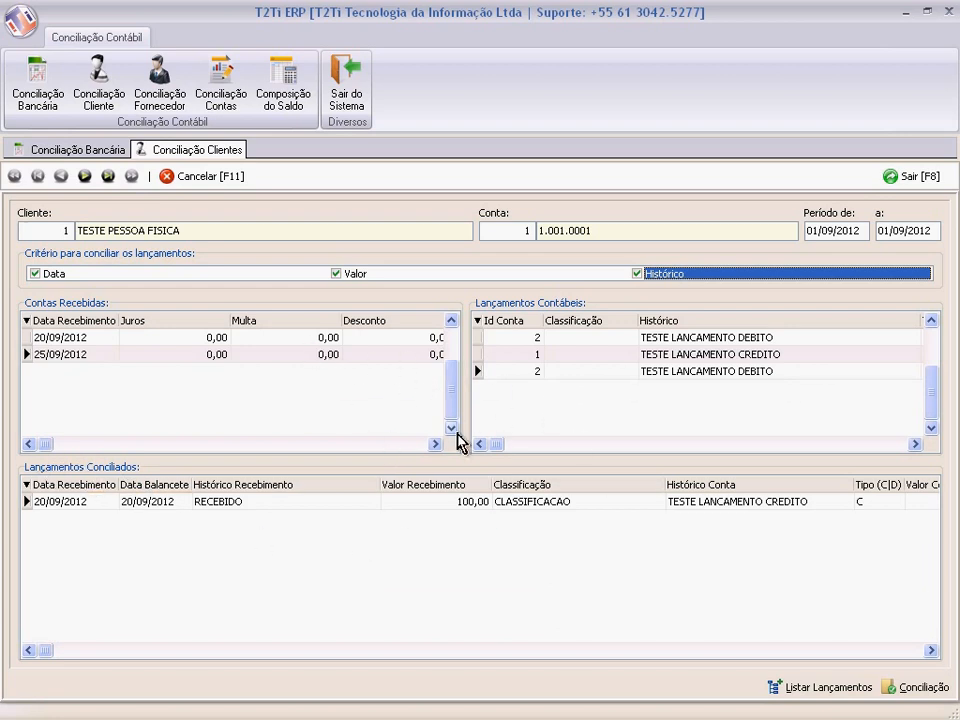
left_click(206, 177)
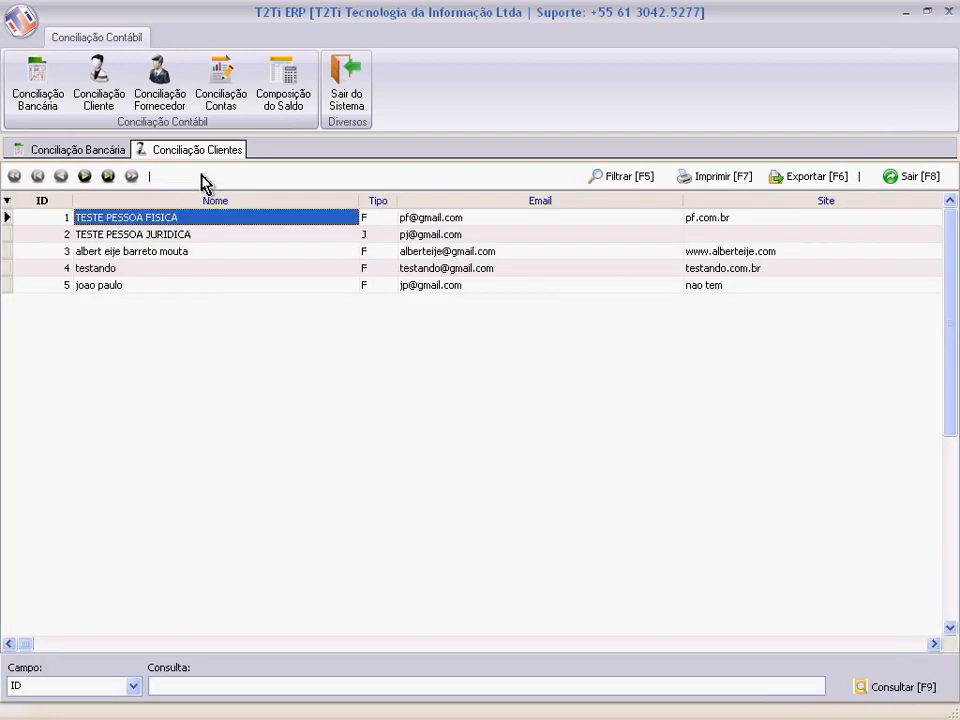
- Open the supplier reconciliation for TESTE PESSOA JURIDICA and set the period from 01/09/2012 to 30/09/2012
left_click(157, 107)
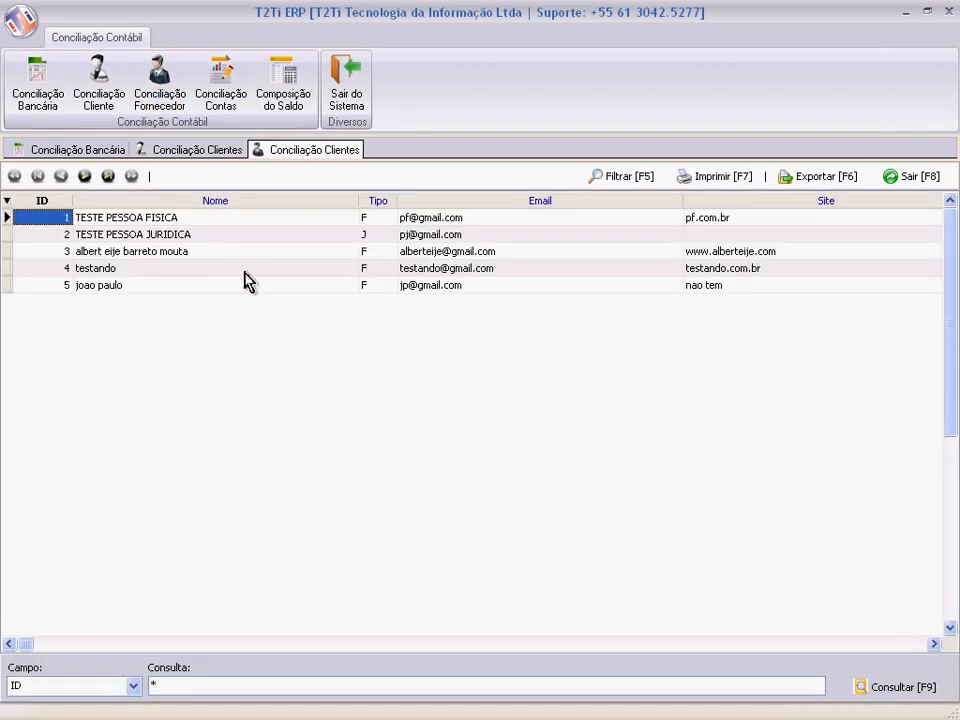
double_click(203, 237)
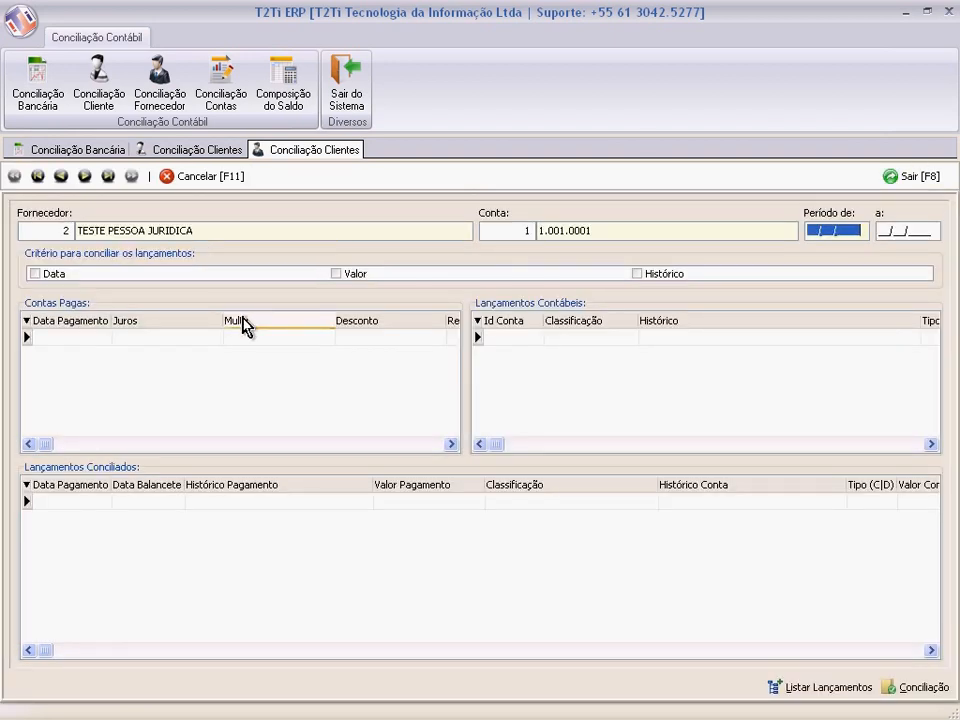
type("01/09/2012")
key("Tab")
type("3")
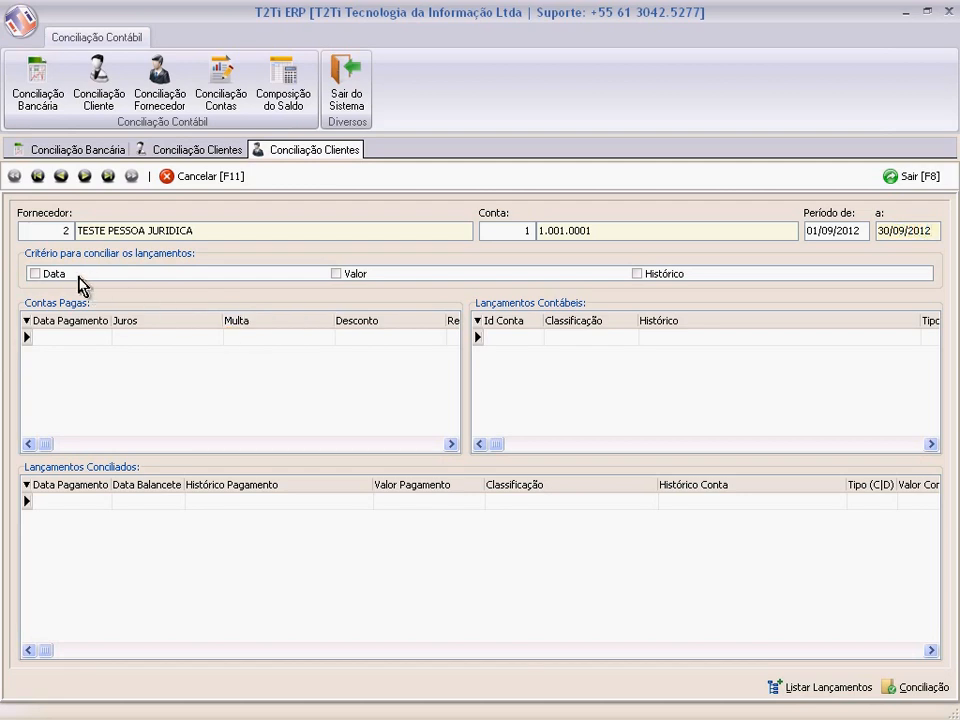
- Enable the Data, Valor and Histórico criteria and list the supplier's paid accounts and accounting entries
left_click(66, 282)
left_click(34, 274)
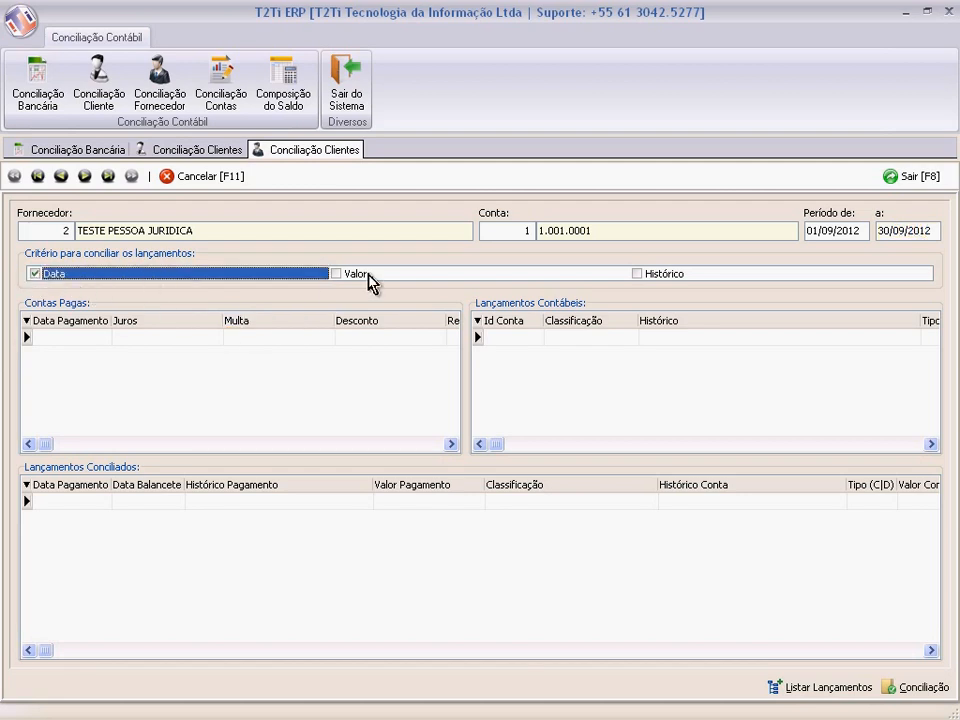
left_click(336, 274)
left_click(638, 274)
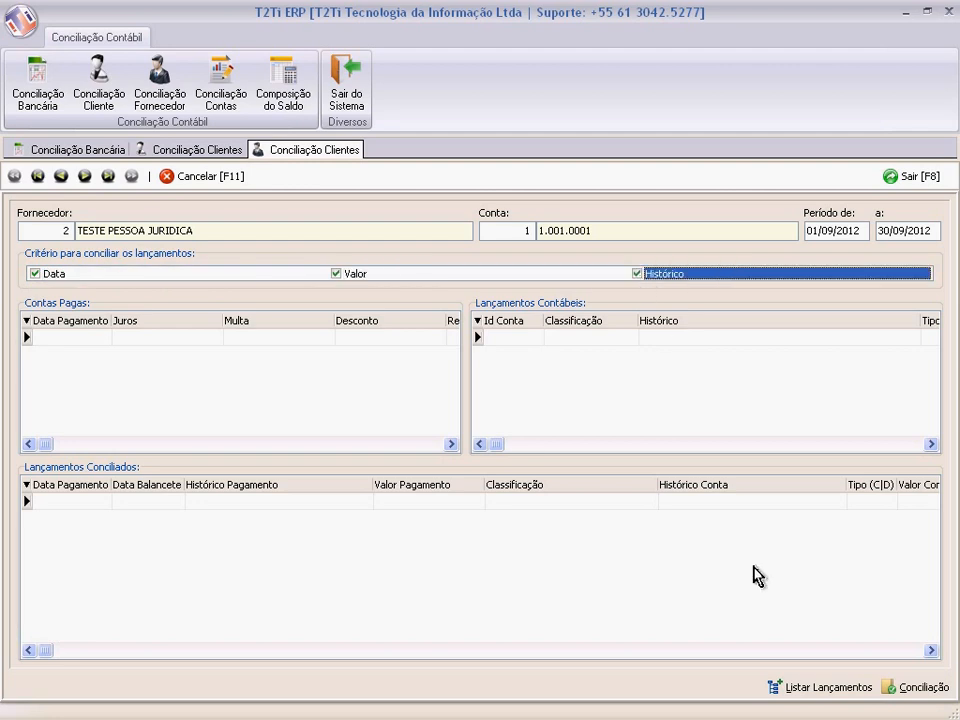
left_click(825, 690)
- Check the supplier's paid accounts, reconcile them with the accounting entries, and leave the supplier record
left_click(78, 340)
left_click(91, 355)
left_click(86, 341)
left_click(85, 359)
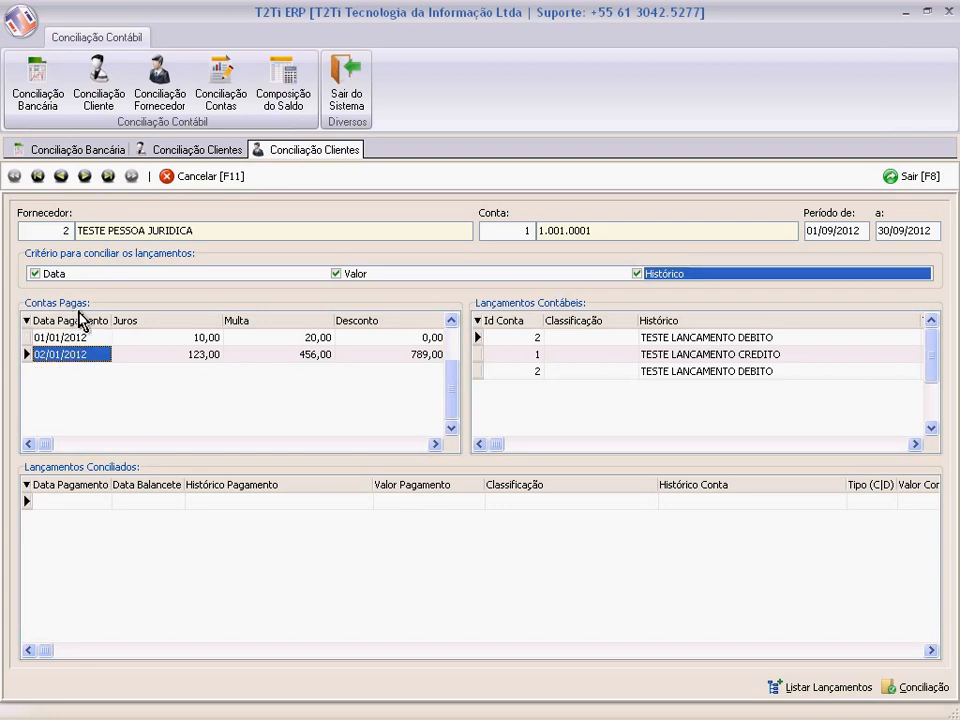
left_click(103, 341)
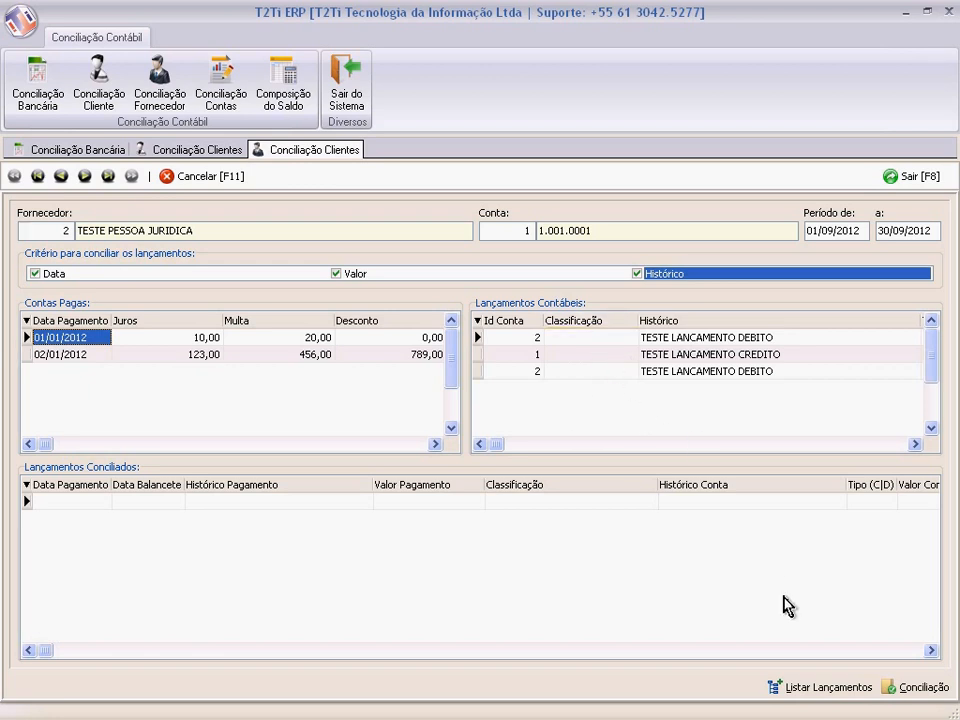
left_click(886, 690)
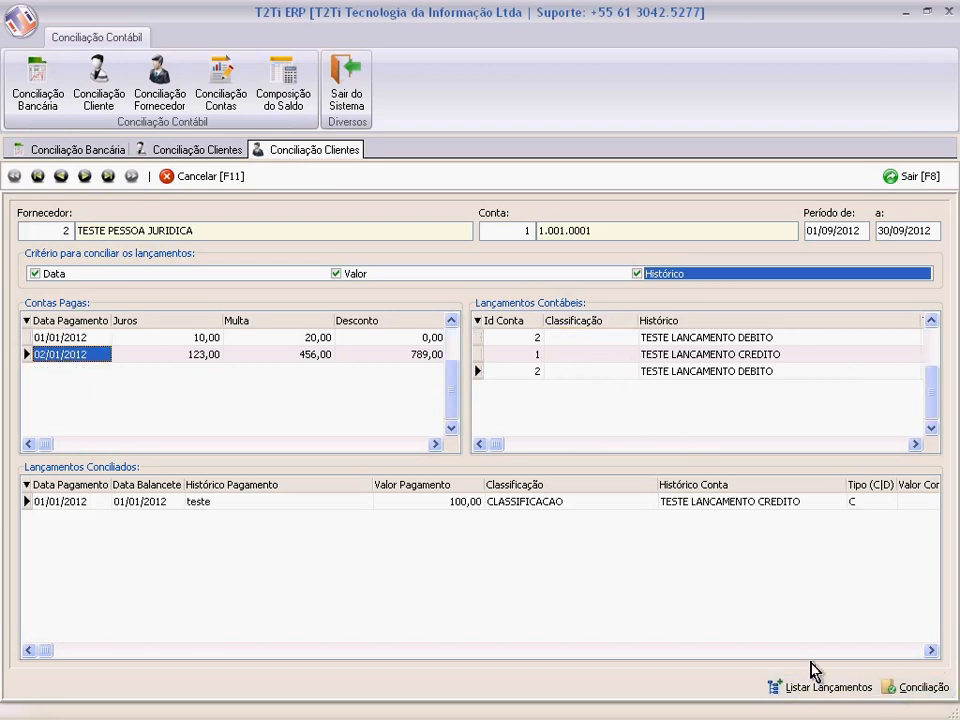
left_click(240, 503)
left_click(80, 340)
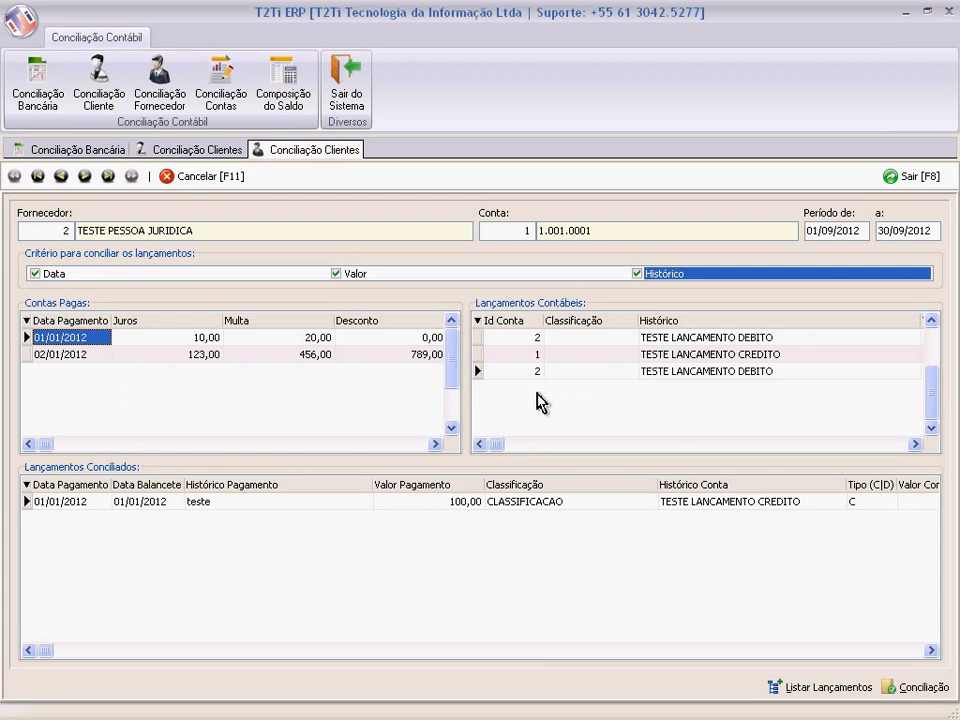
left_click(208, 184)
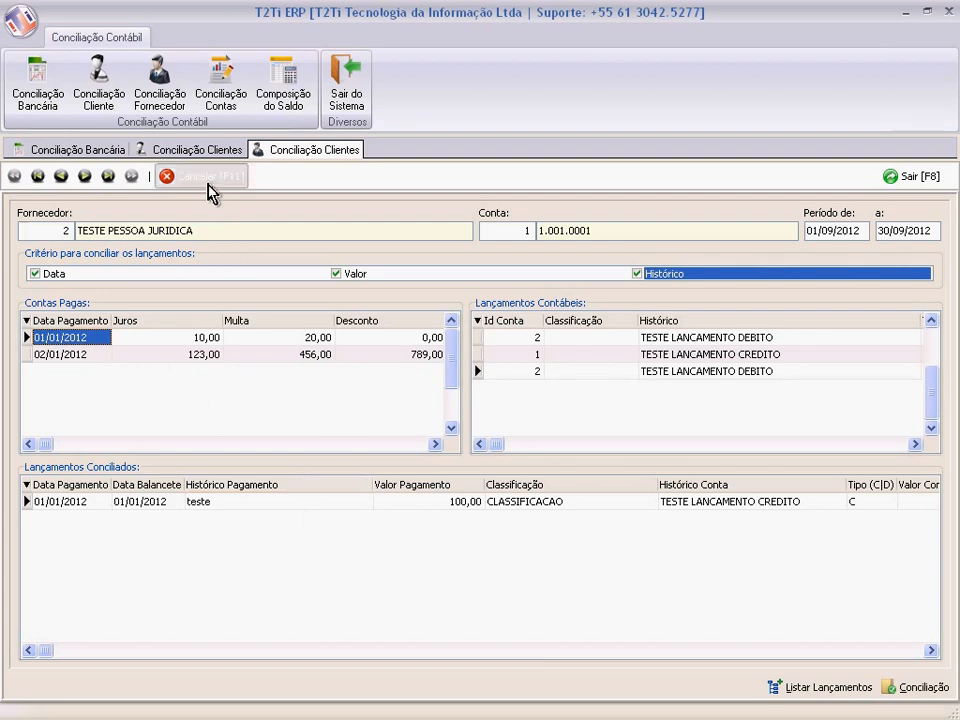
- Open LOTE 01 in the account reconciliation and run the reconciliation on its entries
left_click(218, 110)
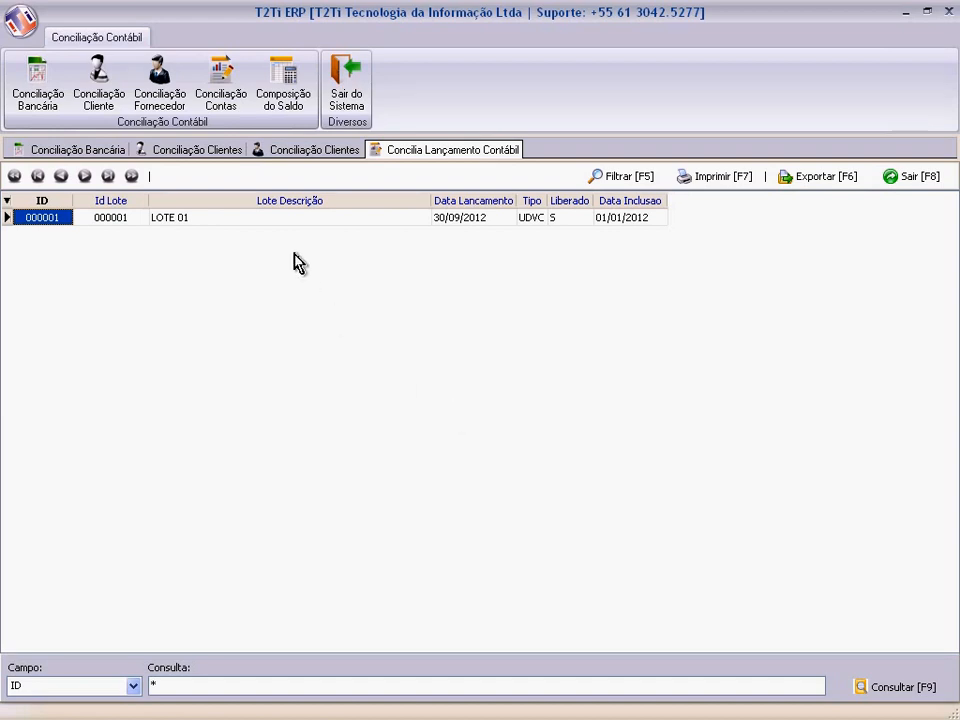
double_click(296, 219)
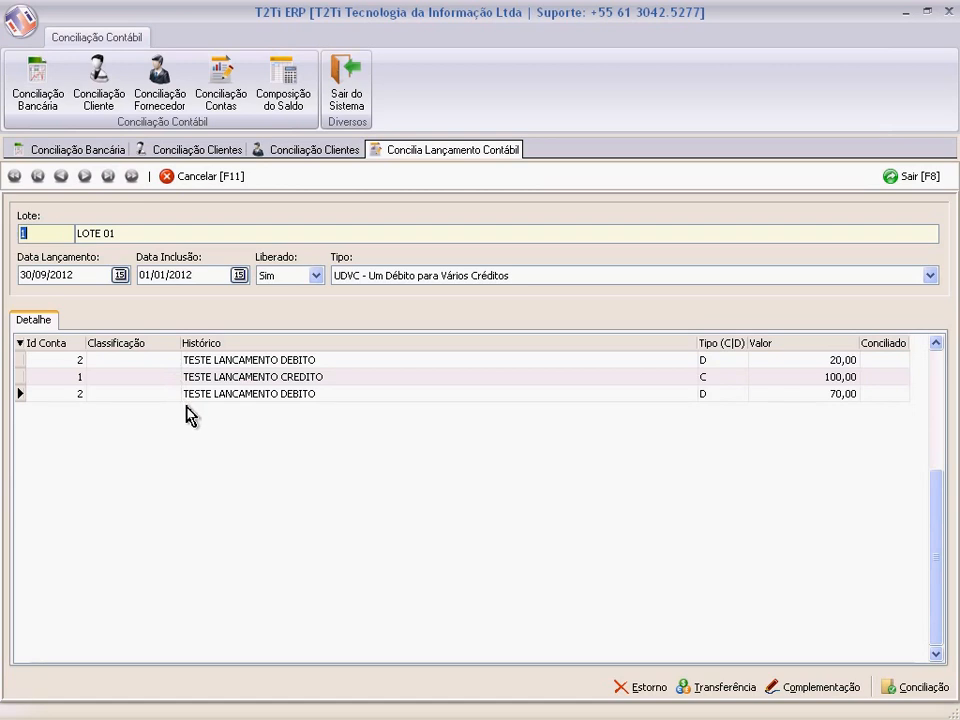
left_click(918, 687)
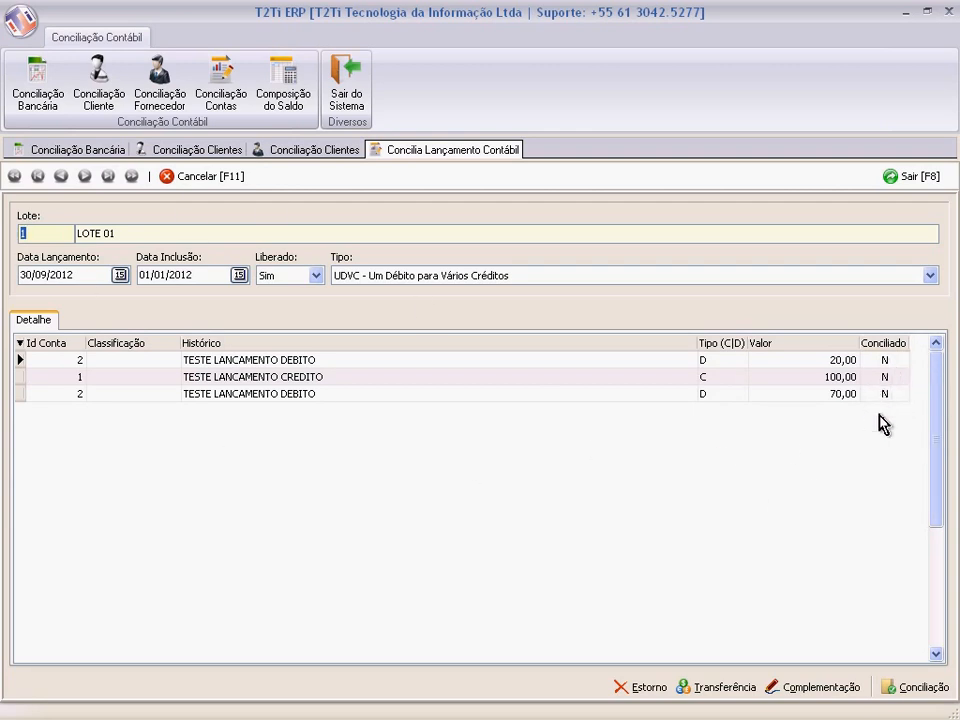
- Set the first TESTE LANCAMENTO DEBITO entry's value to 30,00 and reconcile the lot again
left_click(830, 360)
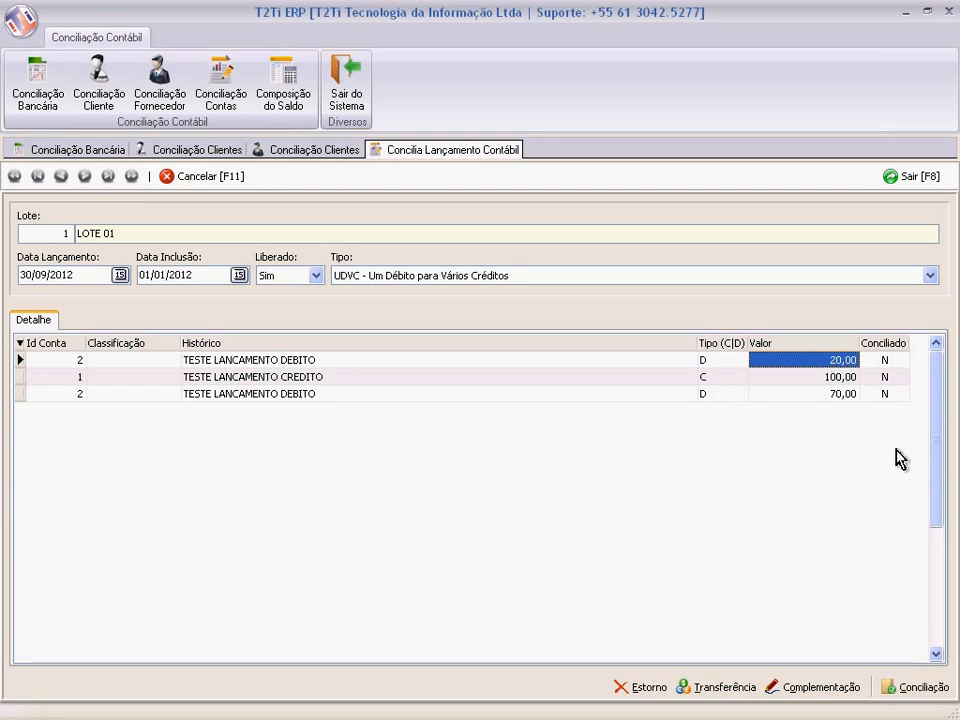
type("30")
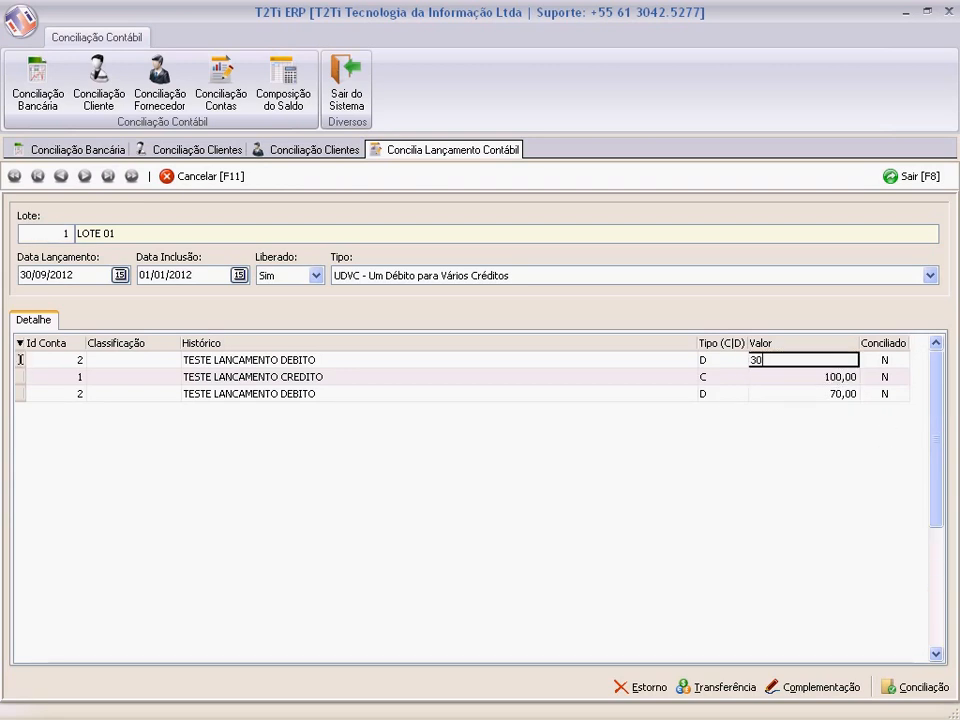
key("Down")
key("Up")
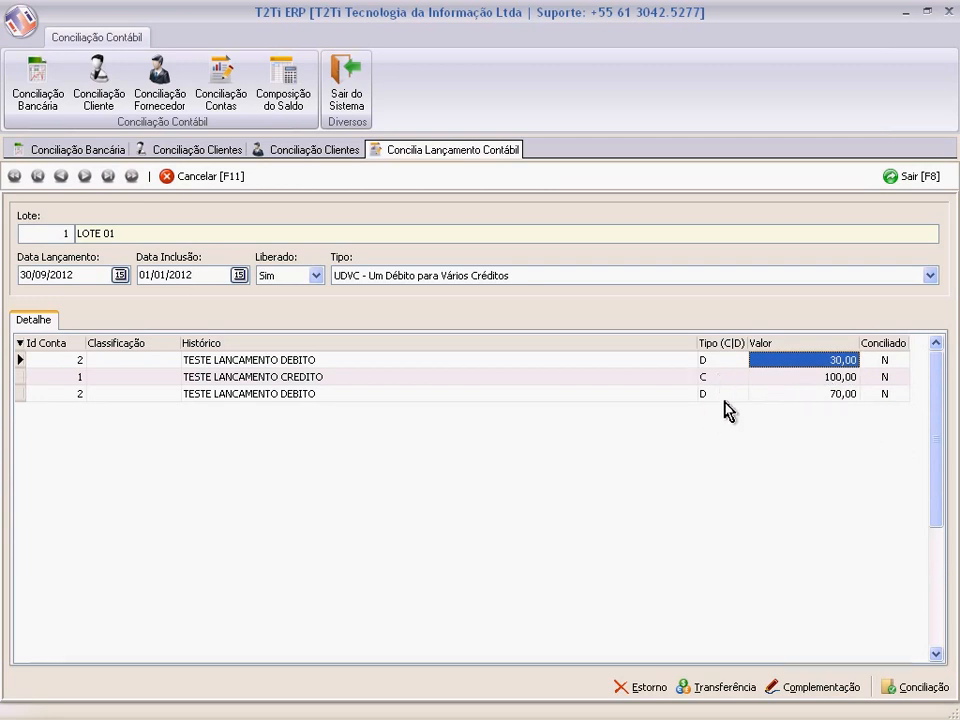
left_click(898, 690)
- Check the Conciliado status of the lot's entries and reverse the TESTE LANCAMENTO CREDITO entry with Estorno
left_click(889, 362)
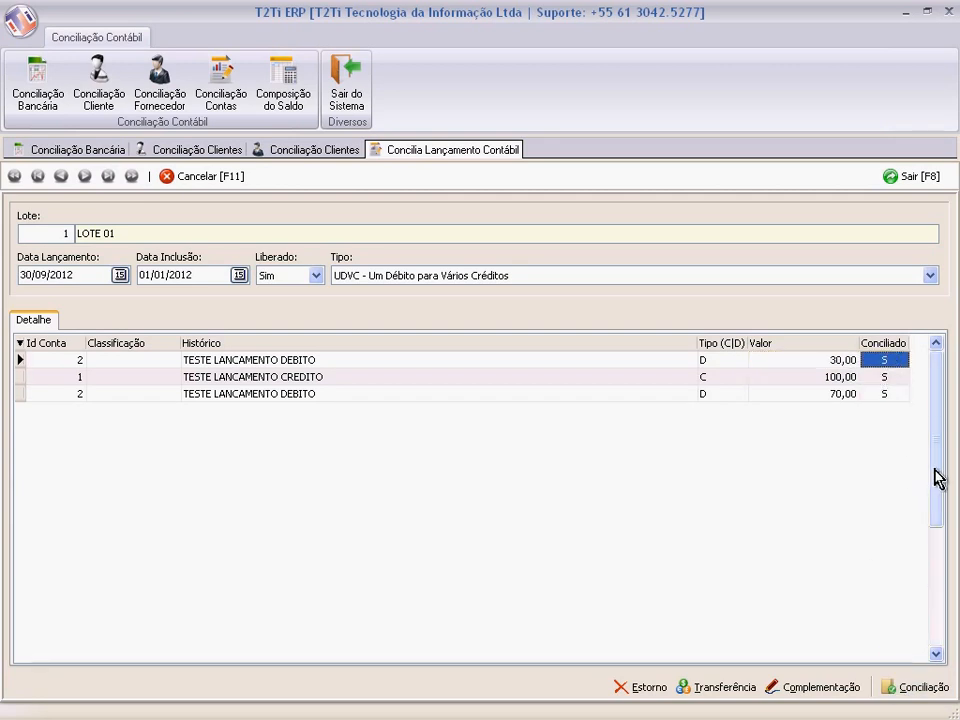
left_click(880, 382)
left_click(870, 395)
left_click(876, 379)
left_click(876, 365)
left_click(872, 378)
left_click(870, 393)
left_click(874, 376)
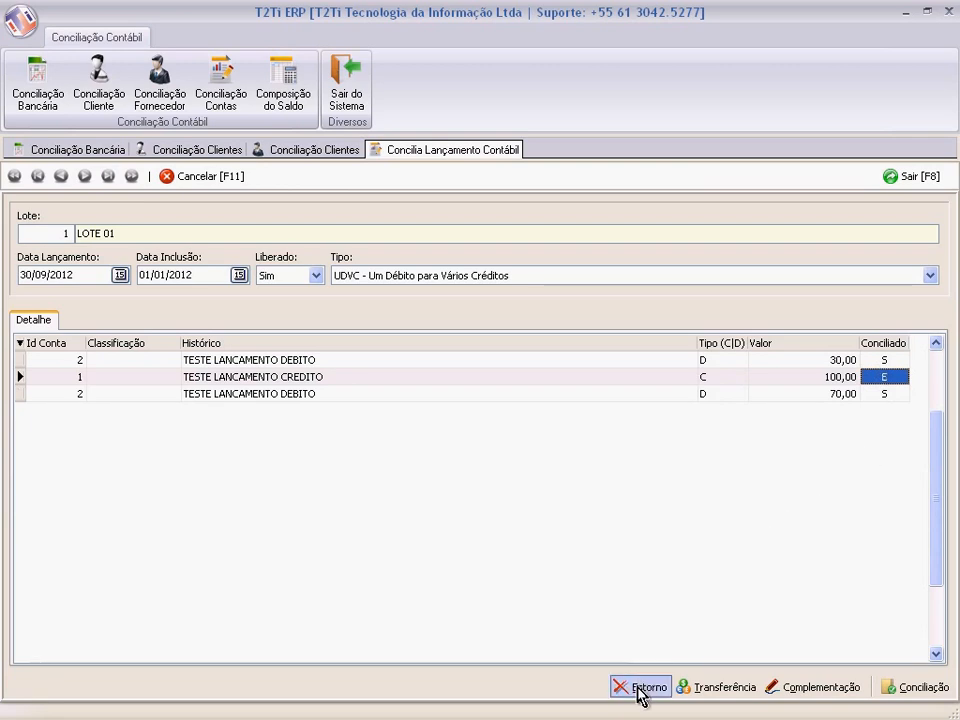
- Apply Transferência to the 70,00 TESTE LANCAMENTO DEBITO entry and Complementação to the 30,00 one, and leave the lot
left_click(875, 394)
left_click(707, 688)
left_click(874, 361)
left_click(784, 690)
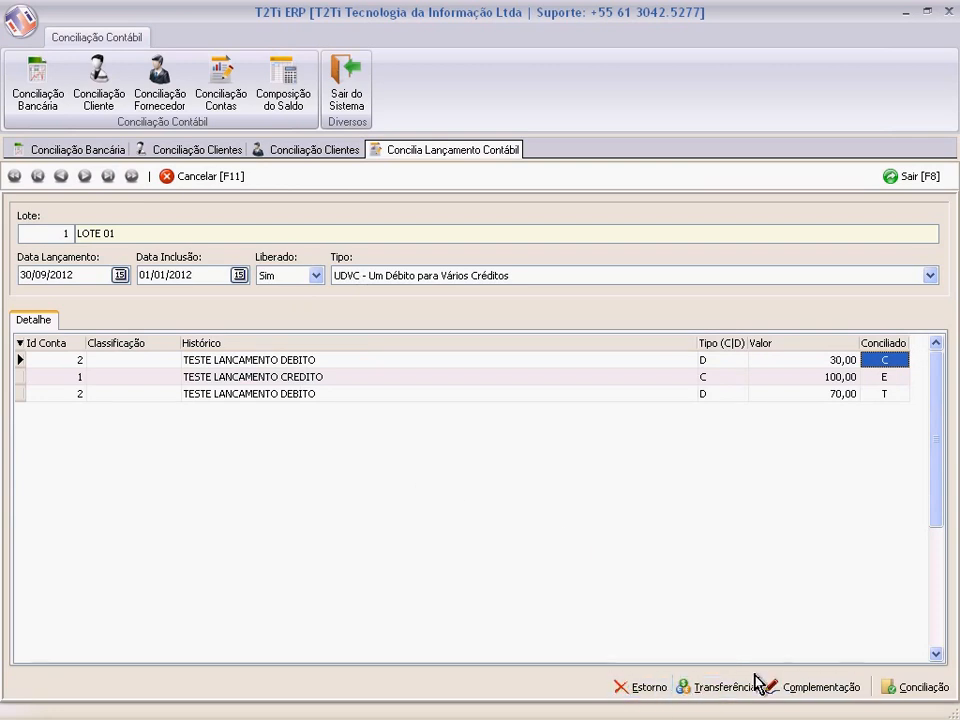
left_click(190, 178)
- Open CONTA 01.001 in the balance composition and list its accounting entries
left_click(281, 110)
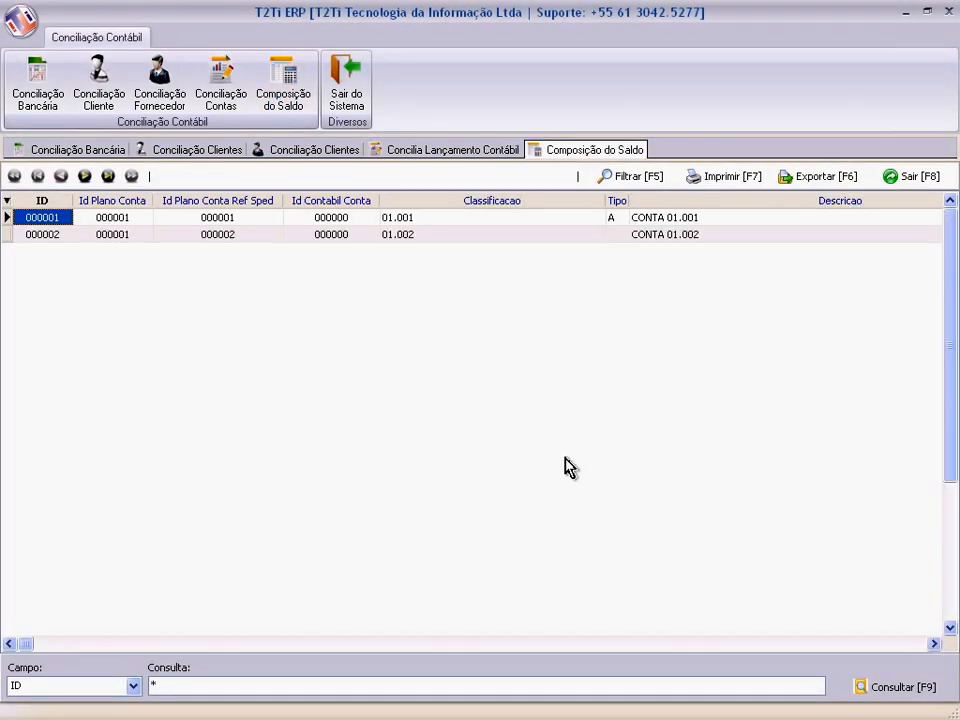
double_click(342, 226)
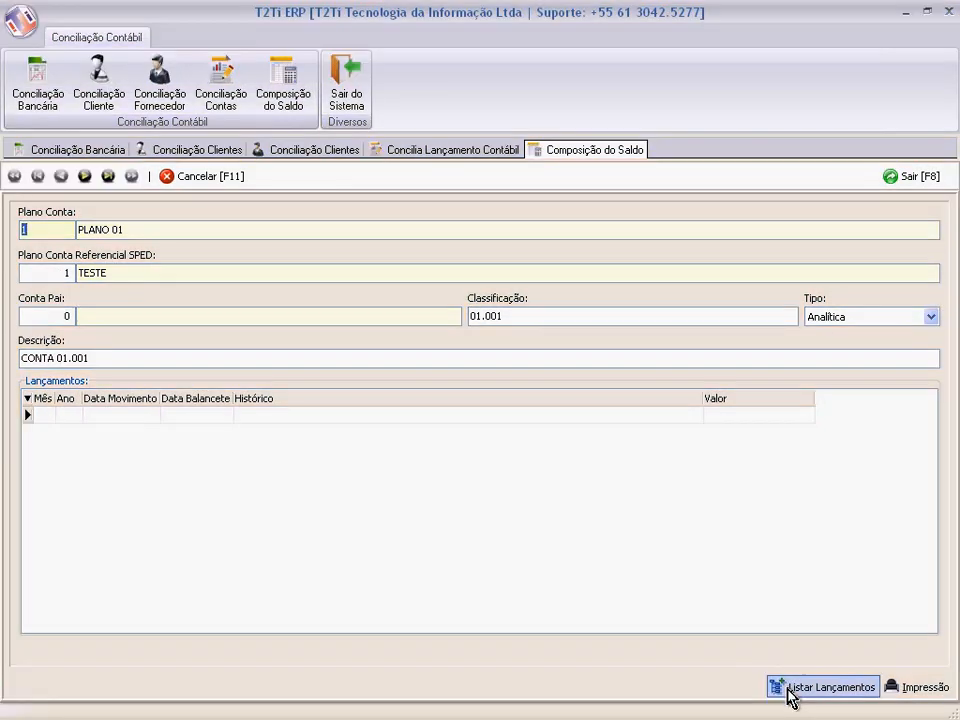
left_click(791, 690)
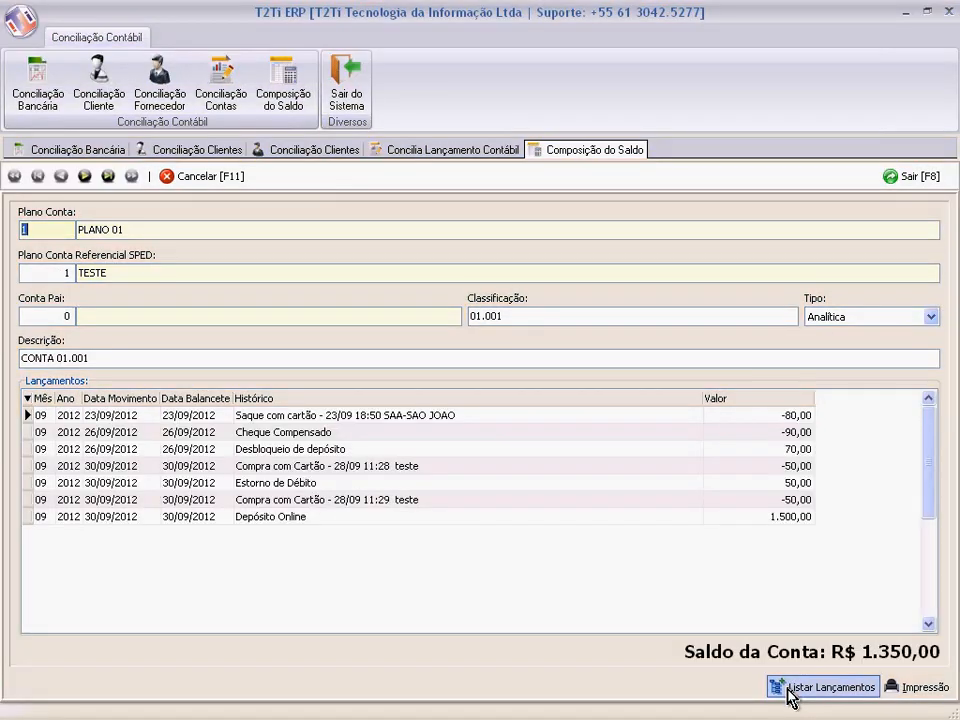
- Review the listed entries and the account balance of CONTA 01.001, and return to the list of accounts
left_click(180, 499)
left_click(184, 465)
left_click(183, 432)
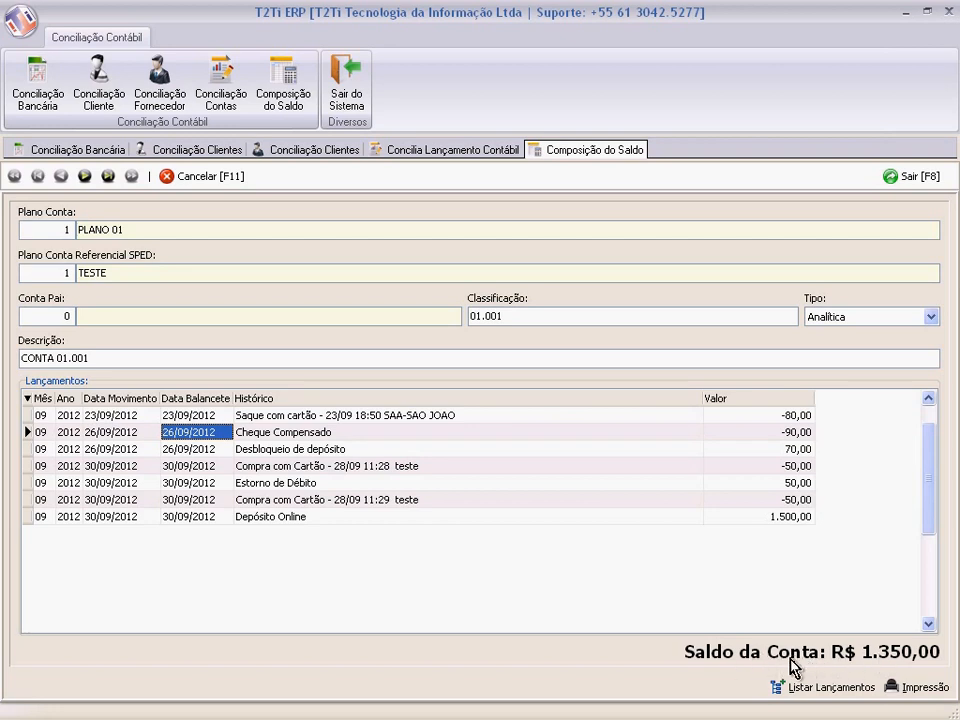
left_click(205, 177)
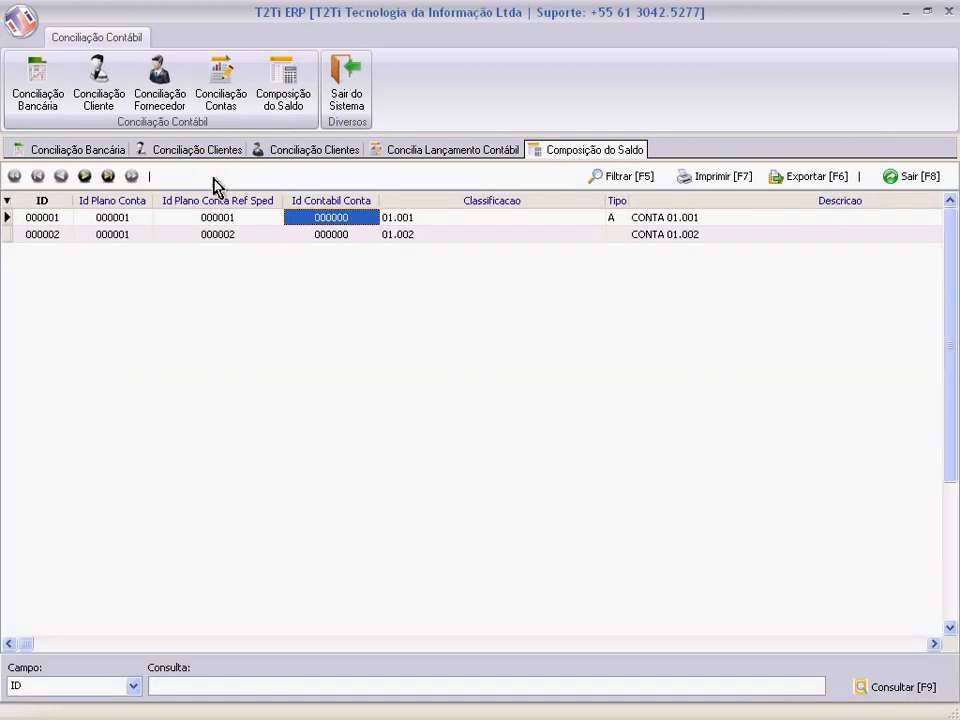